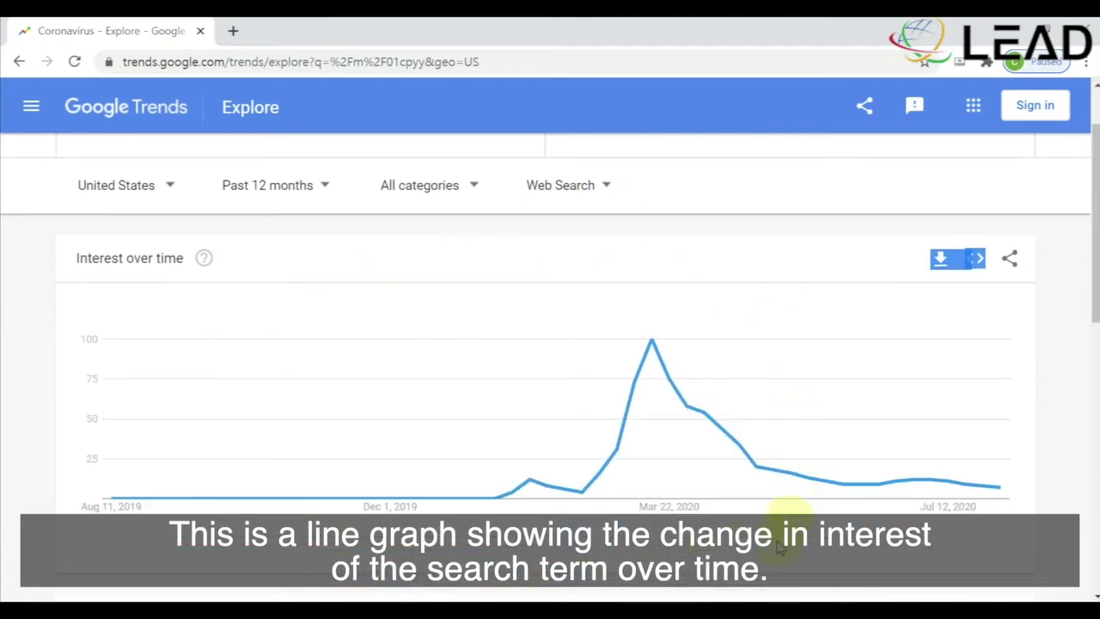
Add the Corona (Beer) topic as a second term to compare with Coronavirus
{"action": "scroll", "coordinate": [649, 594], "scroll_direction": "up", "scroll_amount": 1}
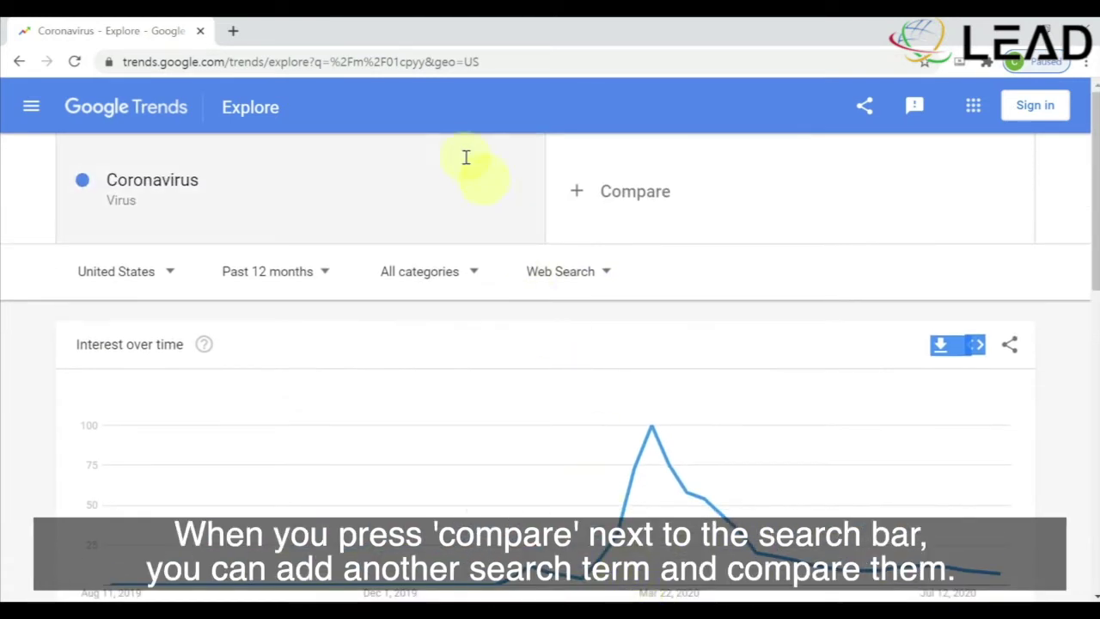
{"action": "left_click", "coordinate": [746, 198]}
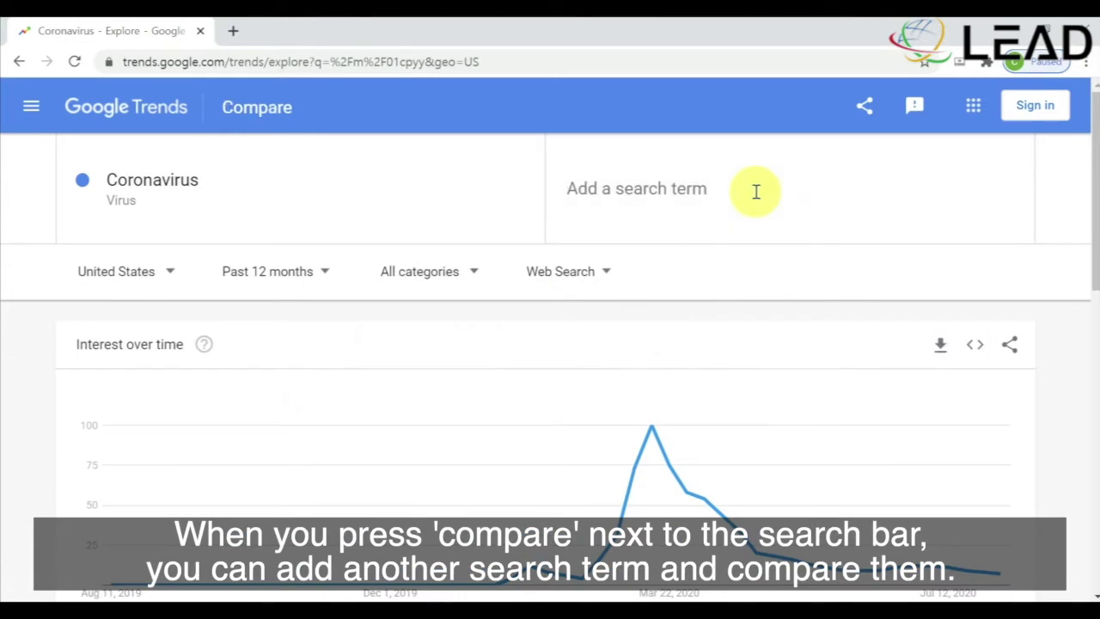
{"action": "type", "text": "corona"}
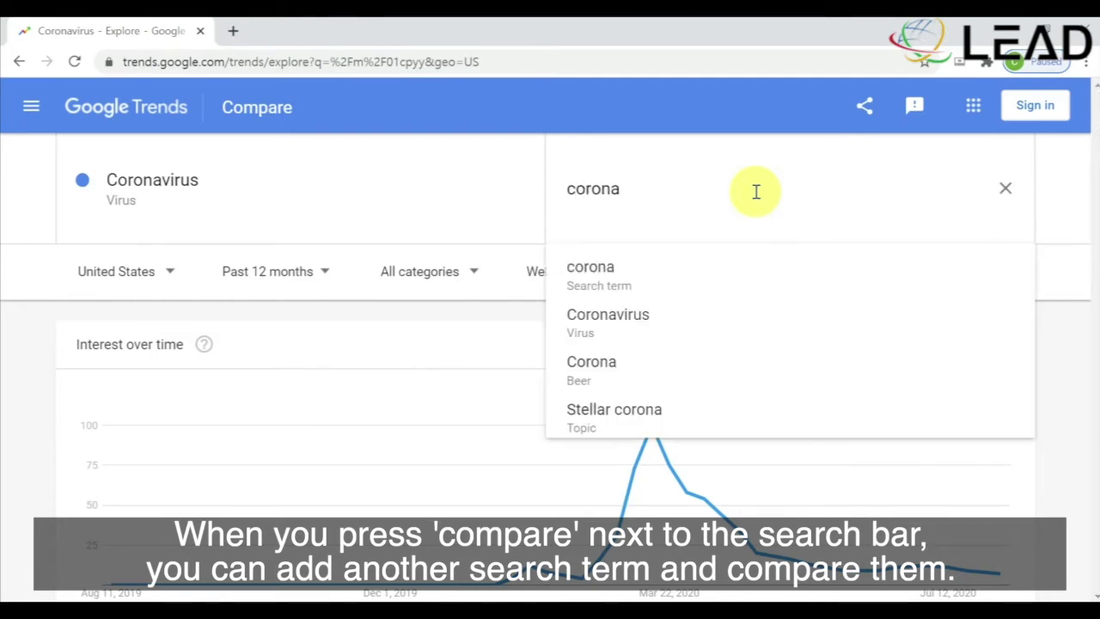
{"action": "left_click", "coordinate": [659, 367]}
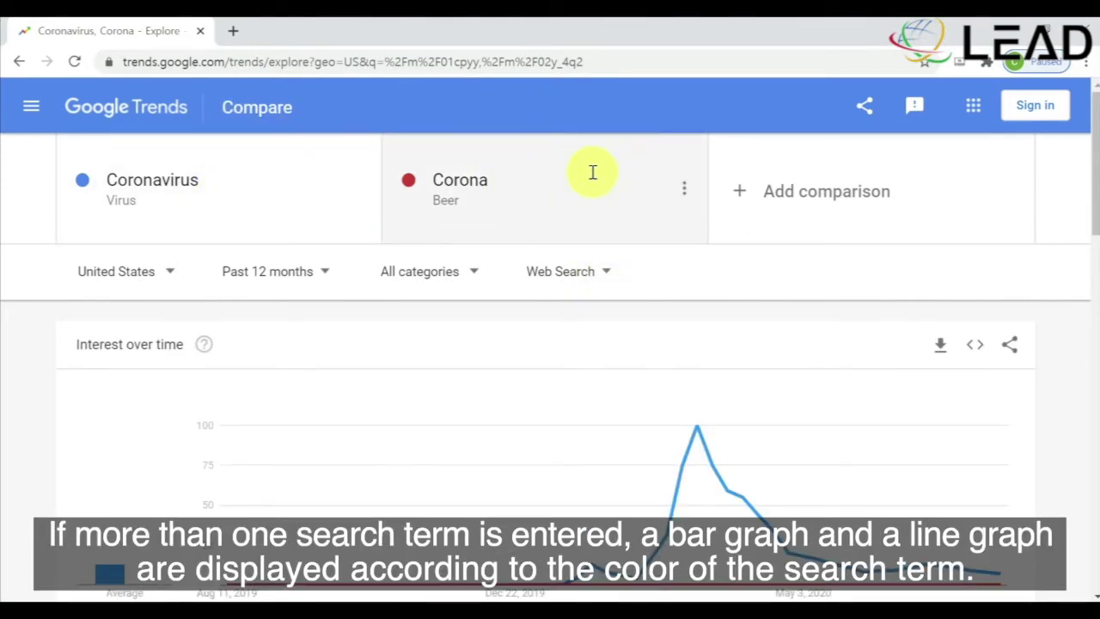
Check interest over time at individual dates on the line graph, and set the comparison's location to Worldwide
{"action": "scroll", "coordinate": [516, 184], "scroll_direction": "down", "scroll_amount": 2}
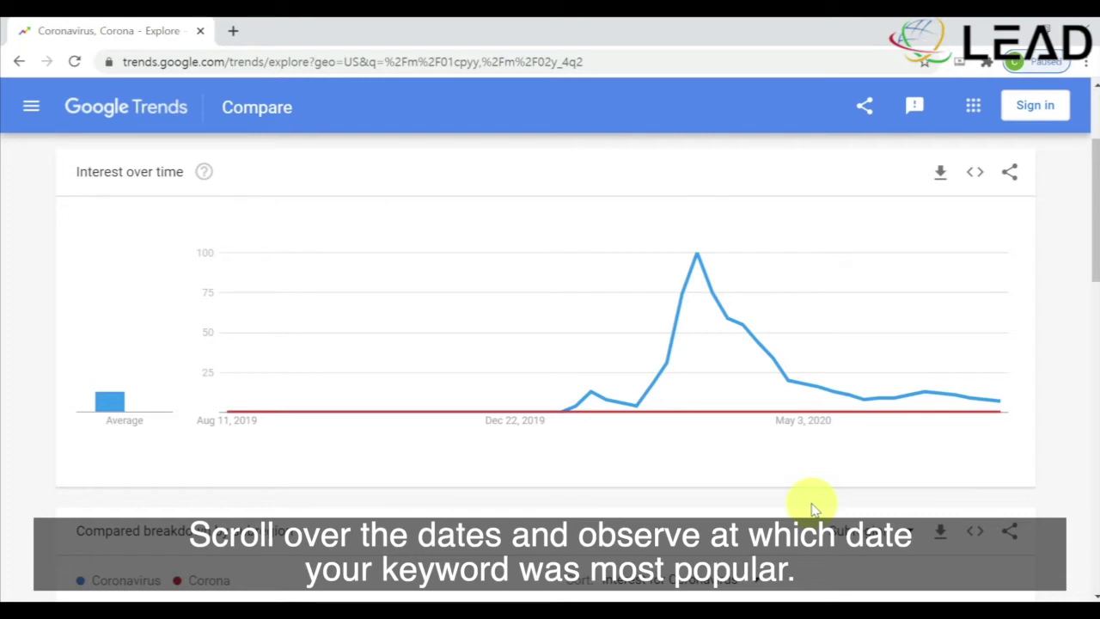
{"action": "mouse_move", "coordinate": [700, 385]}
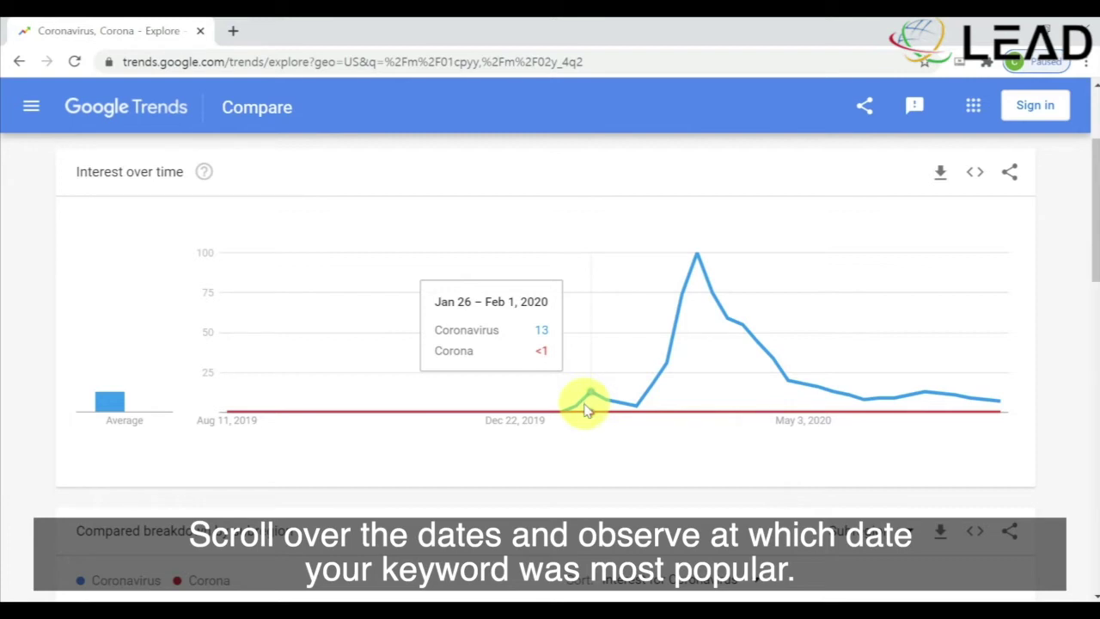
{"action": "scroll", "coordinate": [584, 410], "scroll_direction": "up", "scroll_amount": 2}
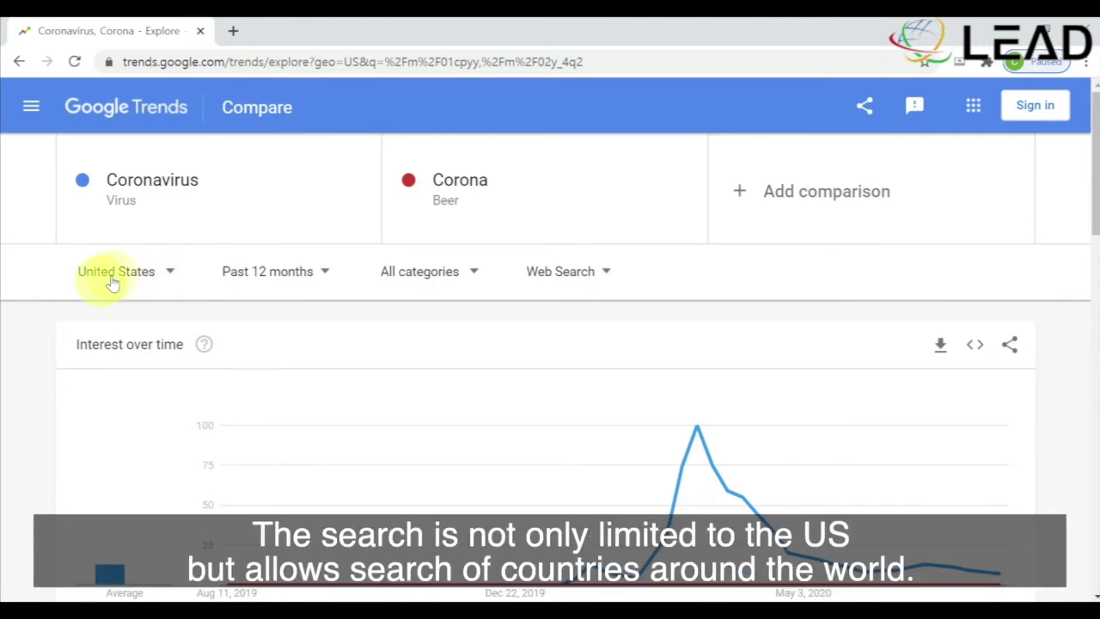
{"action": "left_click", "coordinate": [155, 273]}
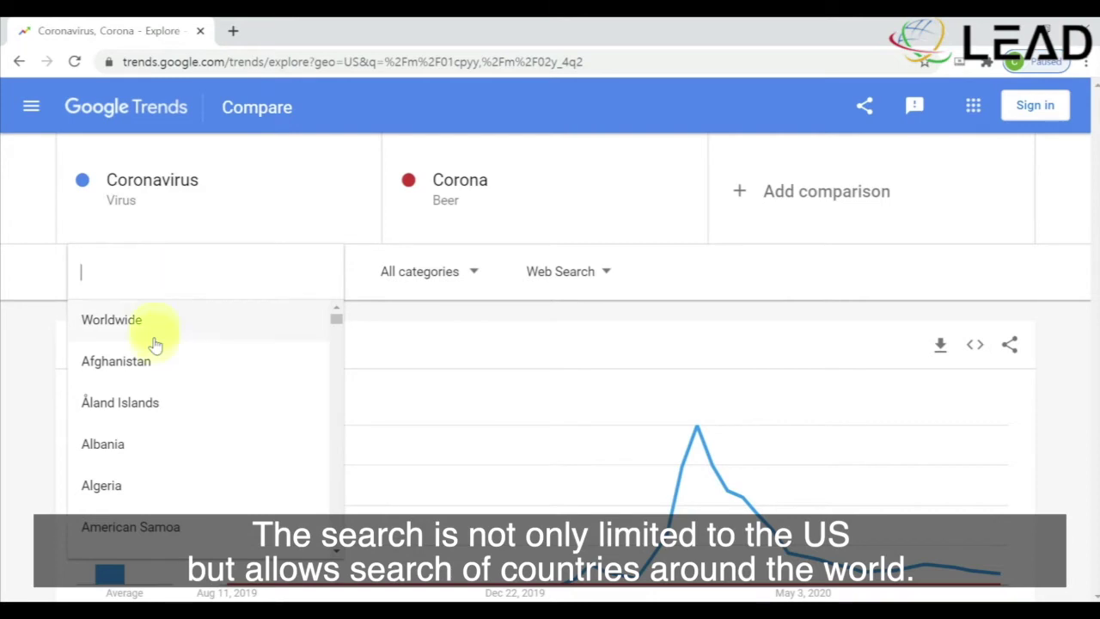
{"action": "left_click", "coordinate": [155, 333]}
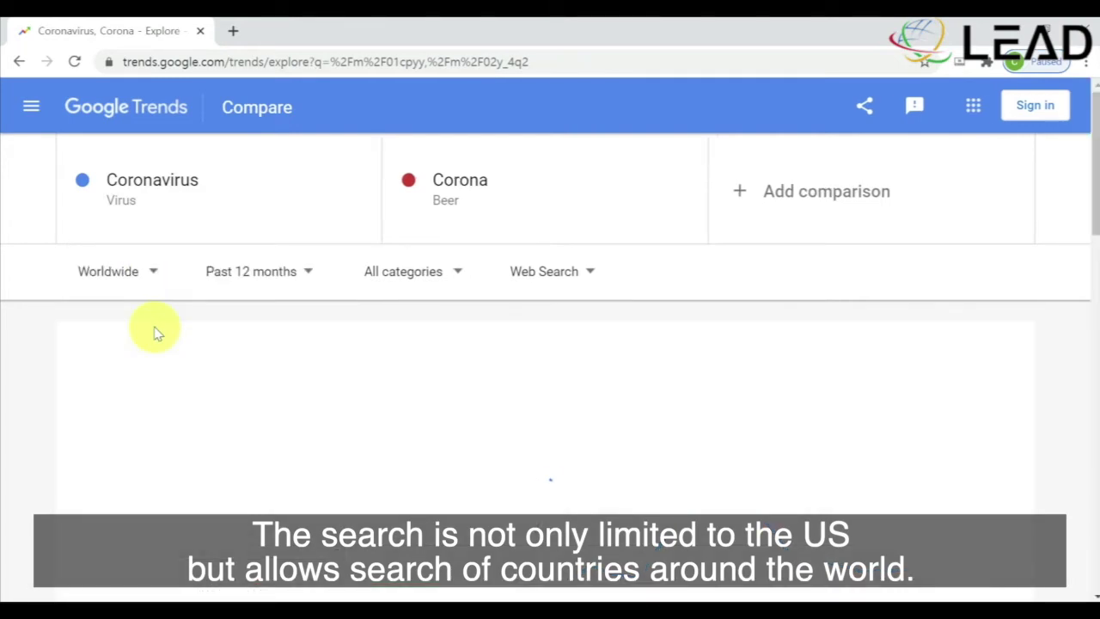
Review the available time ranges, categories and search types for the comparison, leaving the filters as they are
{"action": "left_click", "coordinate": [232, 277]}
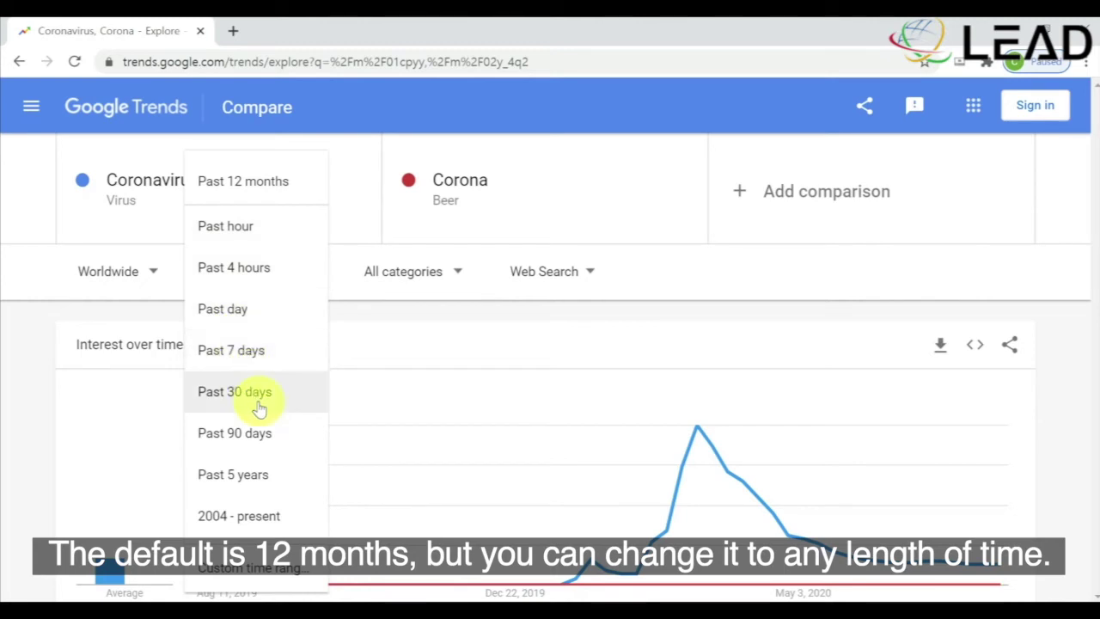
{"action": "left_click", "coordinate": [374, 333]}
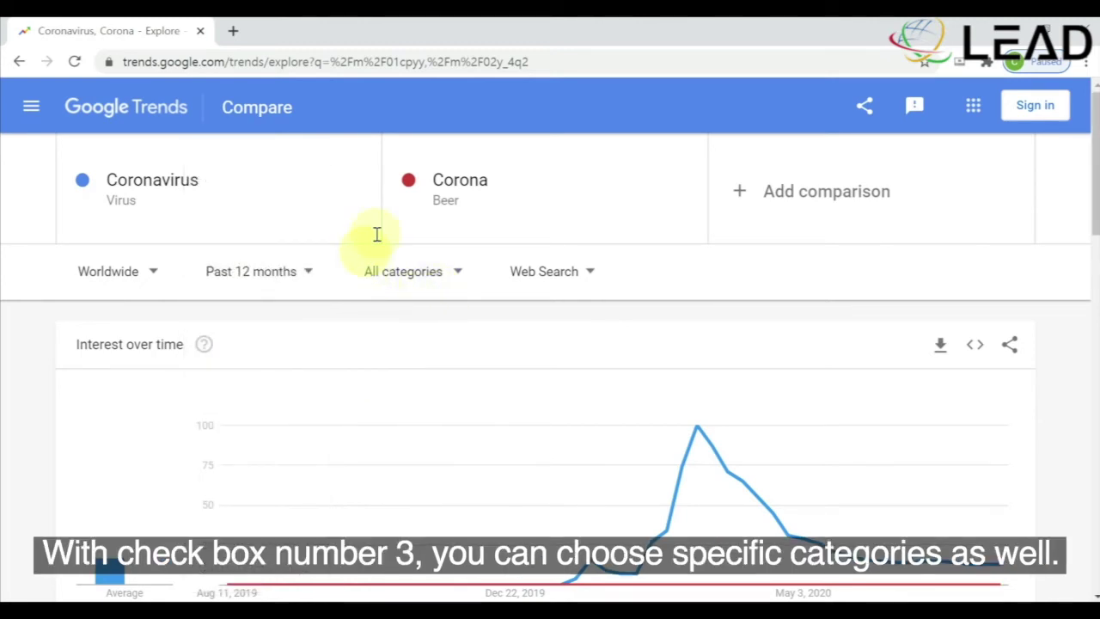
{"action": "left_click", "coordinate": [429, 273]}
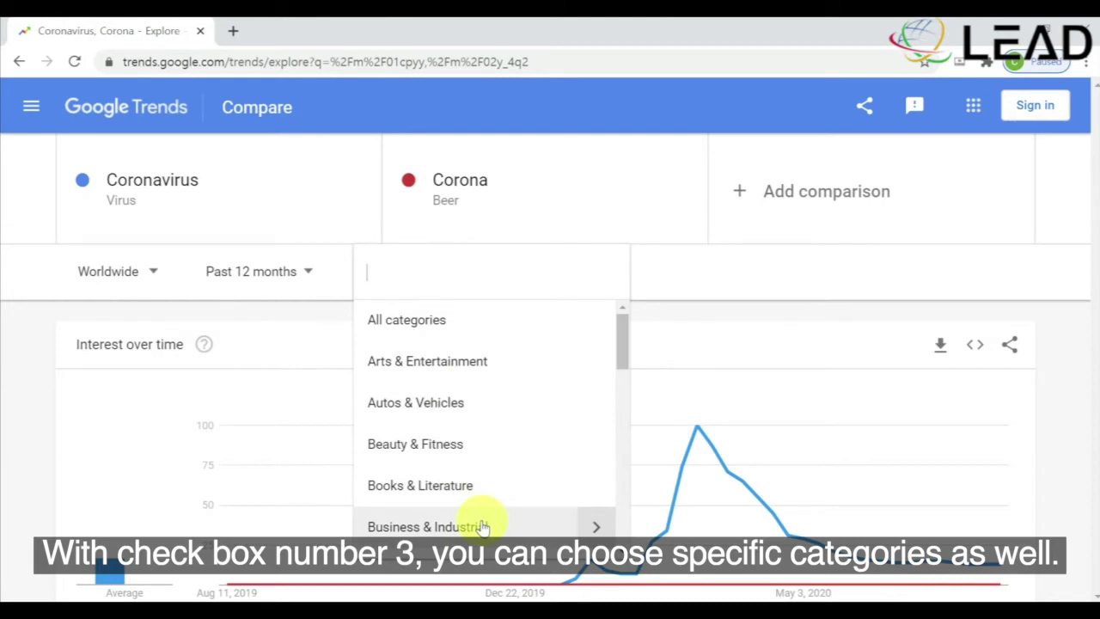
{"action": "left_click", "coordinate": [713, 339]}
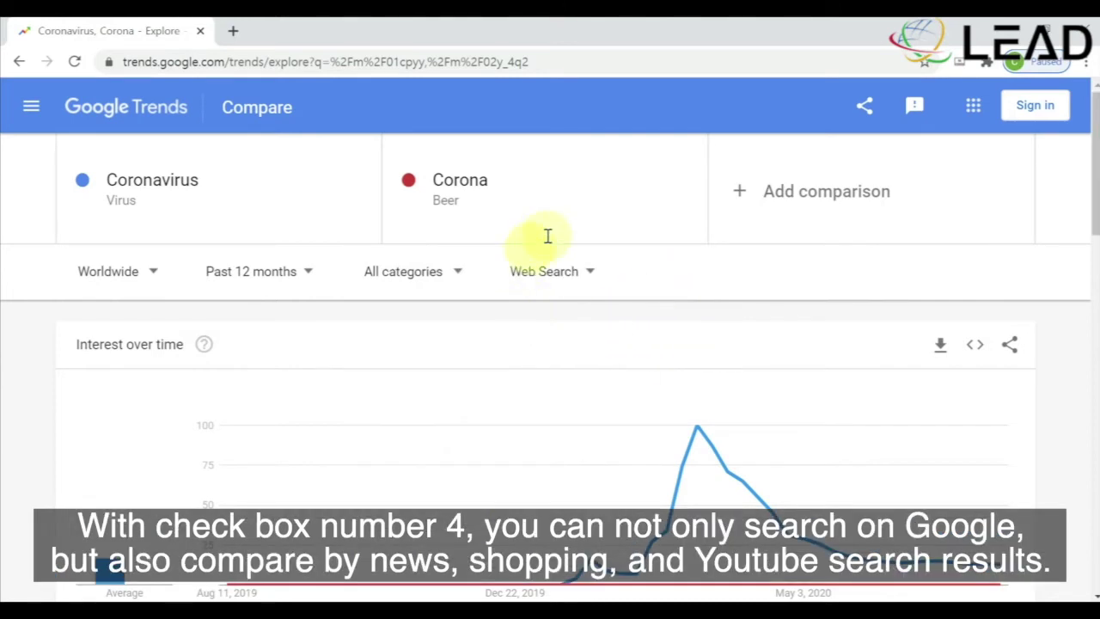
{"action": "left_click", "coordinate": [579, 287]}
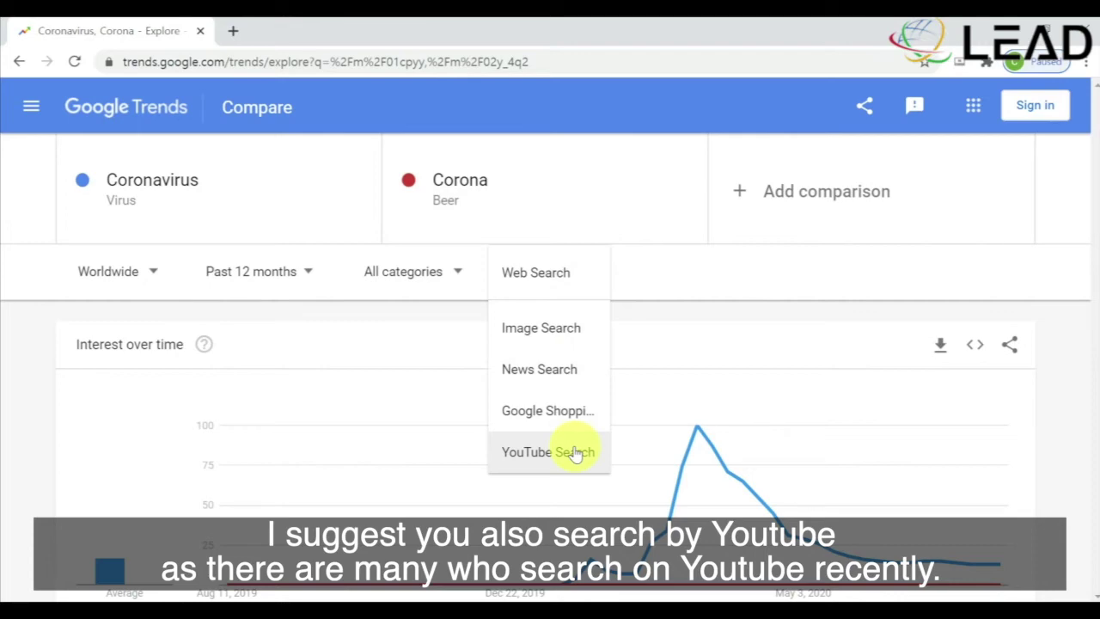
{"action": "left_click", "coordinate": [710, 332]}
Examine the regional breakdown of the two terms and the geographic levels it offers
{"action": "scroll", "coordinate": [1064, 291], "scroll_direction": "down", "scroll_amount": 5}
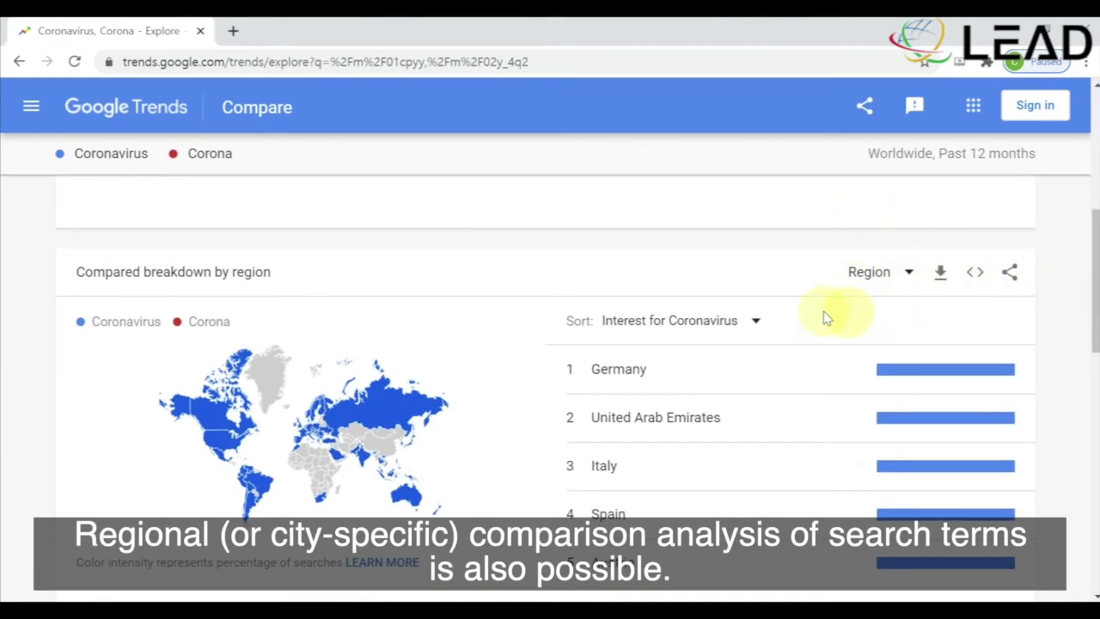
{"action": "left_click", "coordinate": [889, 281]}
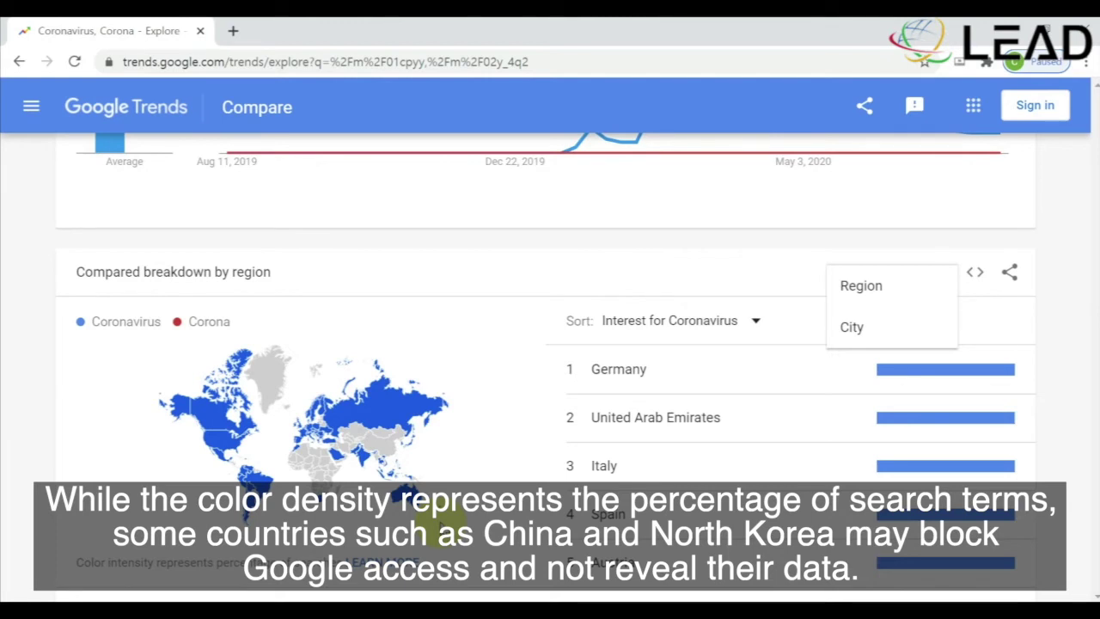
{"action": "left_click", "coordinate": [1070, 307]}
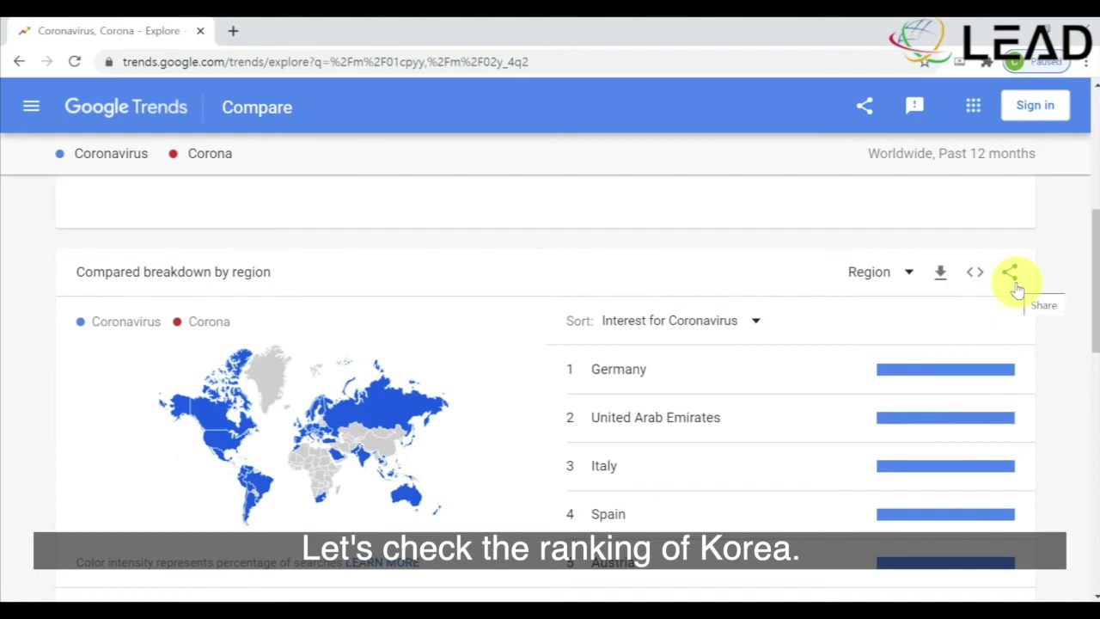
Page through the regional ranking of interest for Coronavirus to find South Korea
{"action": "scroll", "coordinate": [1017, 290], "scroll_direction": "down", "scroll_amount": 1}
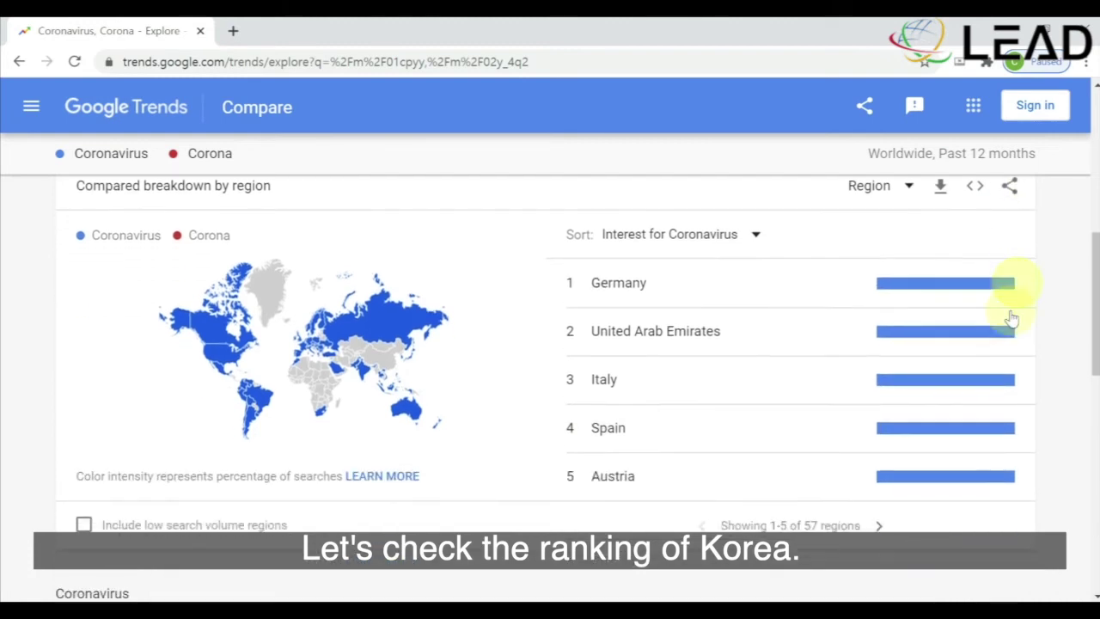
{"action": "left_click", "coordinate": [880, 526]}
{"action": "left_click", "coordinate": [883, 526]}
{"action": "left_click", "coordinate": [884, 526]}
{"action": "left_click", "coordinate": [884, 526]}
{"action": "left_click", "coordinate": [885, 526]}
{"action": "left_click", "coordinate": [884, 526]}
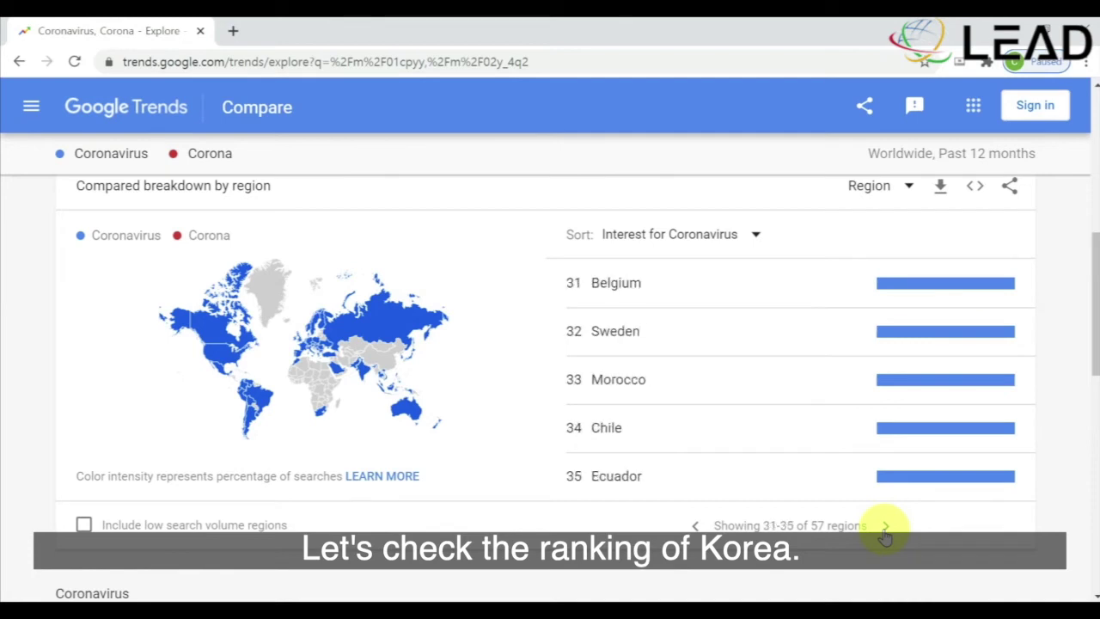
{"action": "left_click", "coordinate": [884, 526]}
{"action": "left_click", "coordinate": [885, 526]}
{"action": "left_click", "coordinate": [884, 526]}
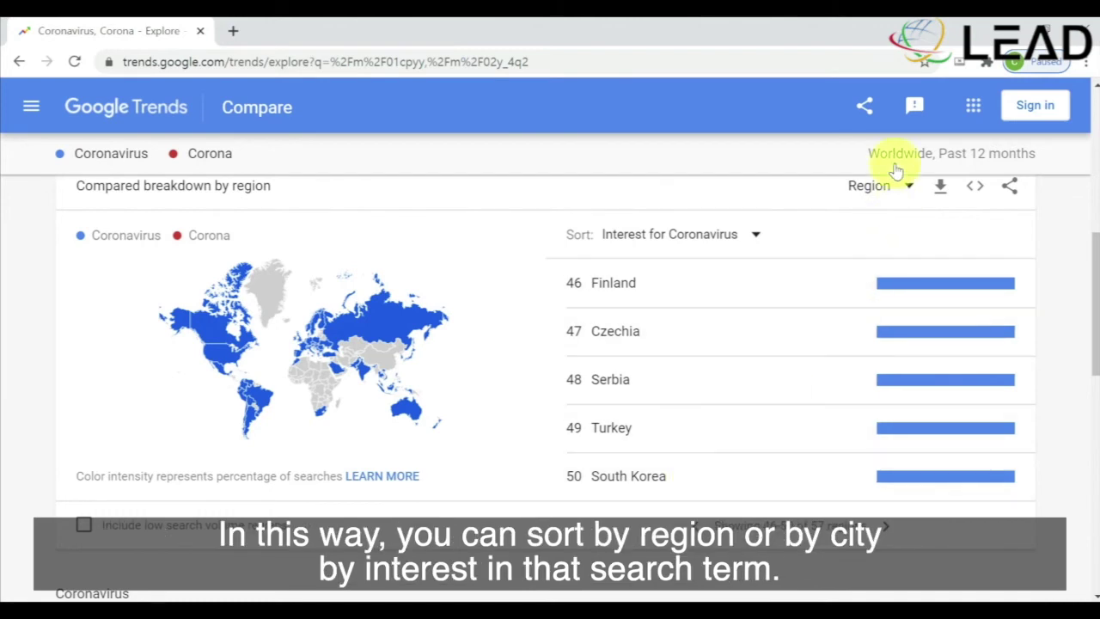
Switch the compared breakdown from regions to City
{"action": "left_click", "coordinate": [877, 189]}
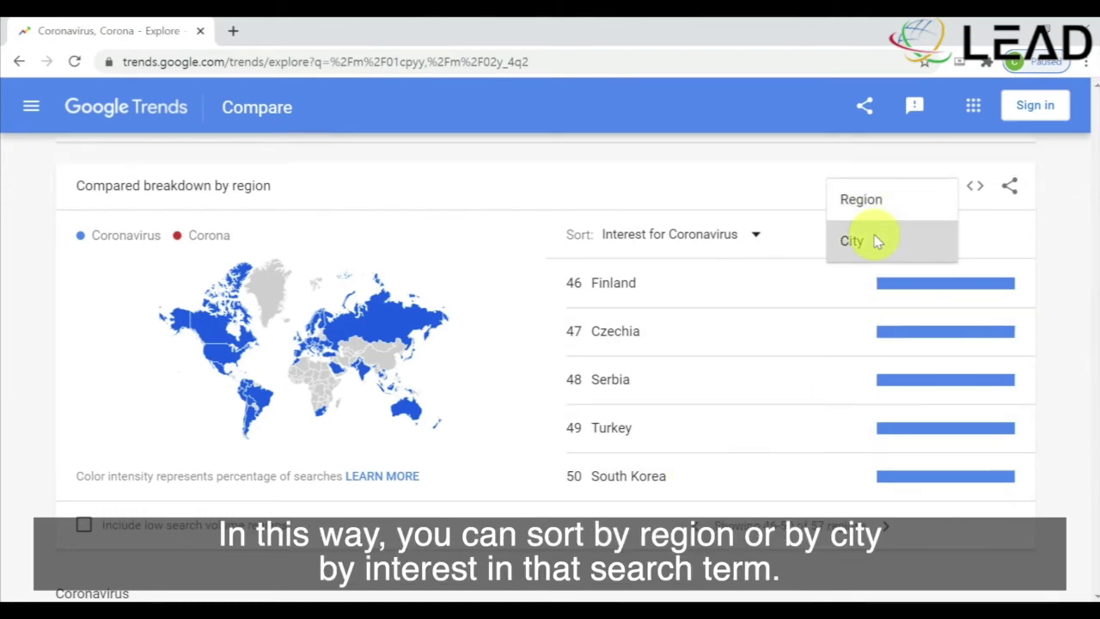
{"action": "left_click", "coordinate": [872, 239]}
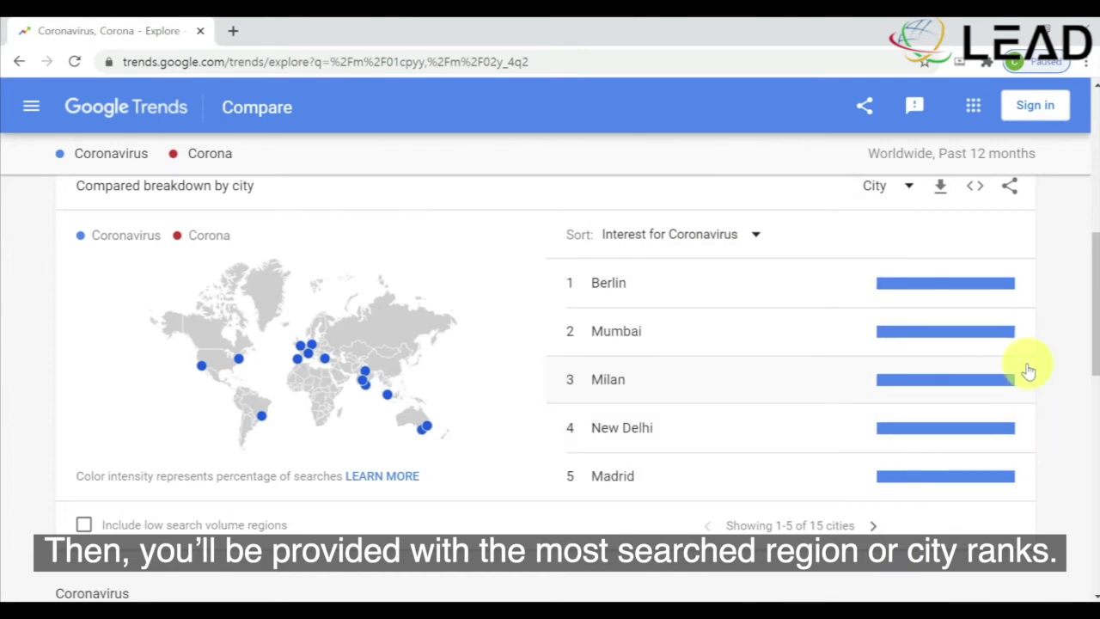
Show the Top related queries for Coronavirus and download them as a CSV file
{"action": "scroll", "coordinate": [1038, 315], "scroll_direction": "down", "scroll_amount": 1}
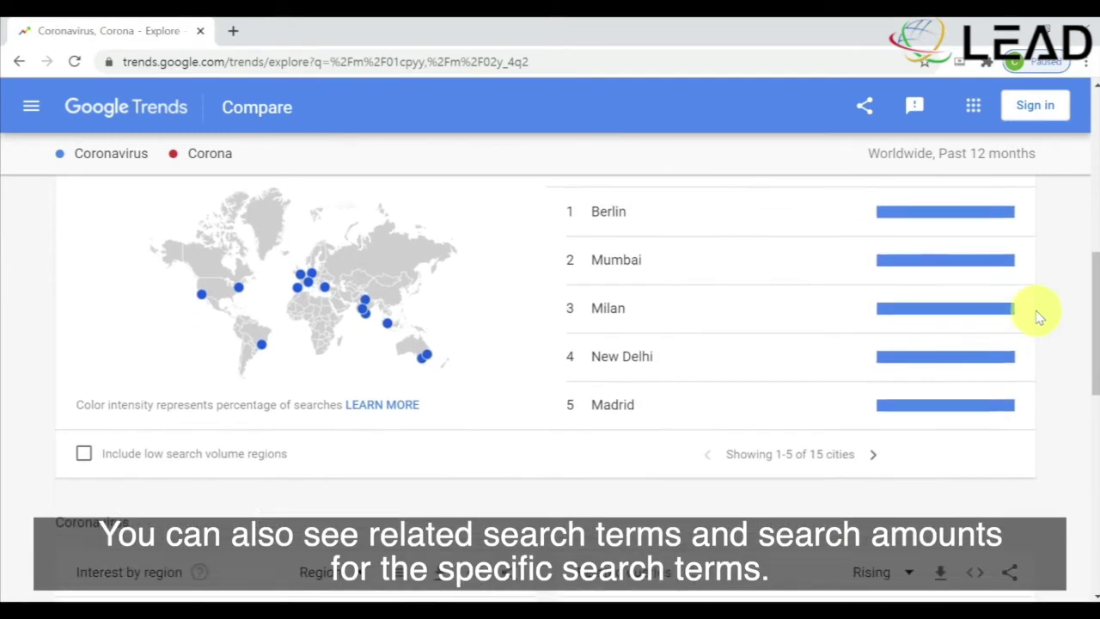
{"action": "scroll", "coordinate": [1039, 316], "scroll_direction": "down", "scroll_amount": 5}
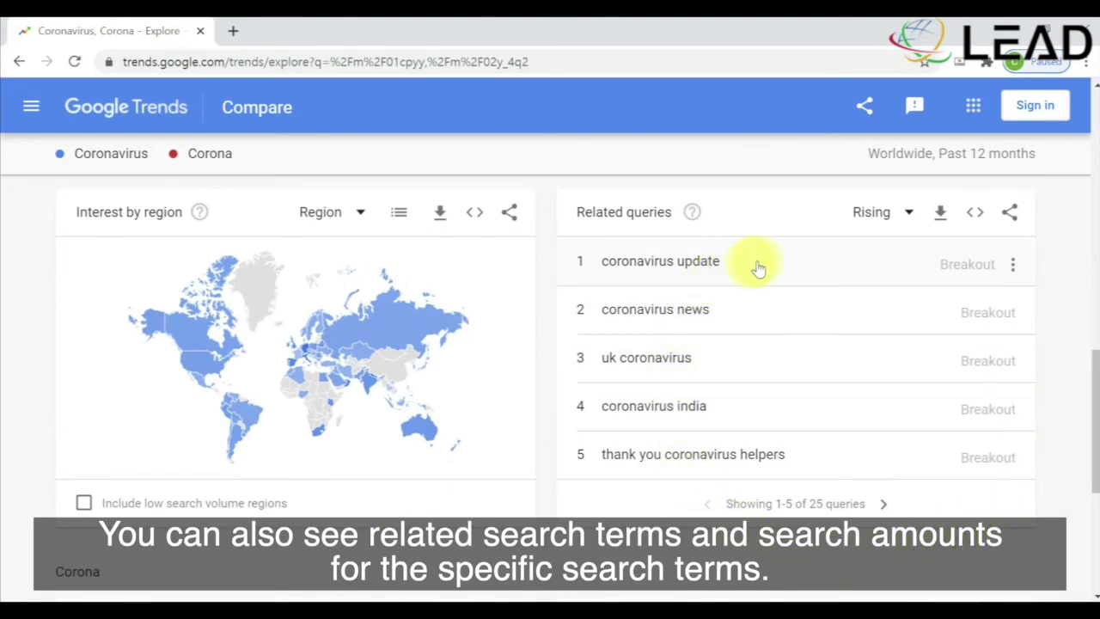
{"action": "left_click", "coordinate": [865, 217]}
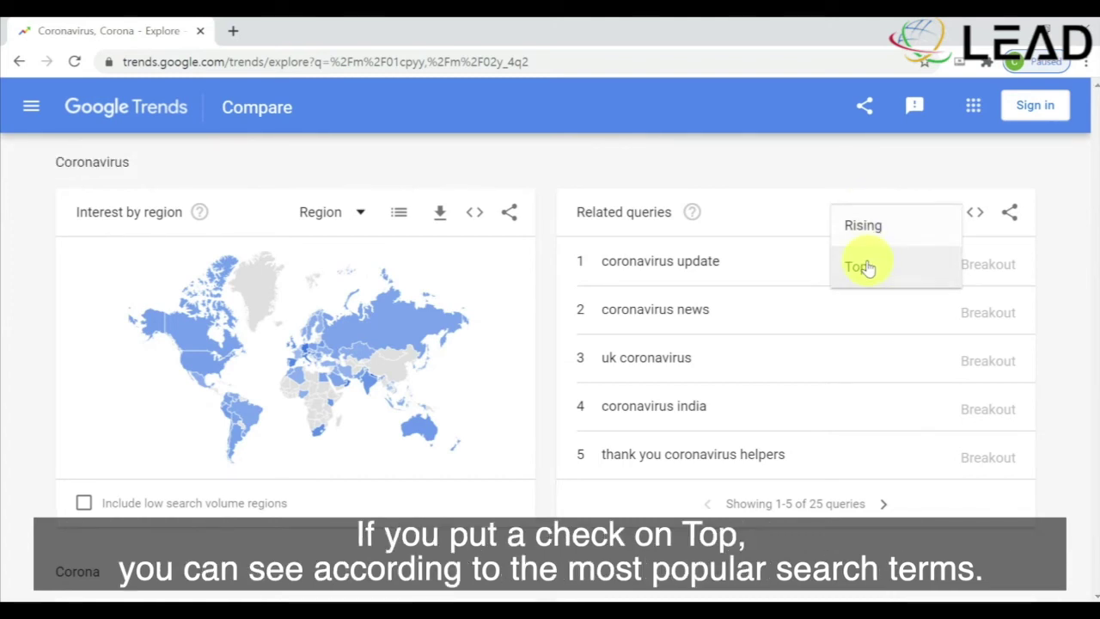
{"action": "left_click", "coordinate": [865, 263]}
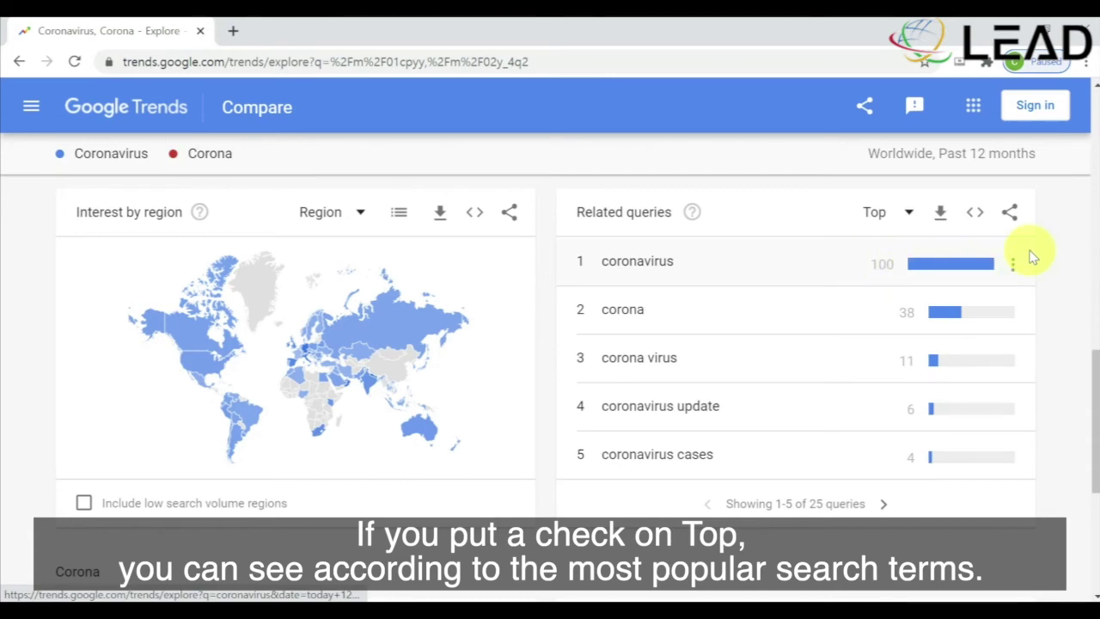
{"action": "left_click", "coordinate": [943, 219]}
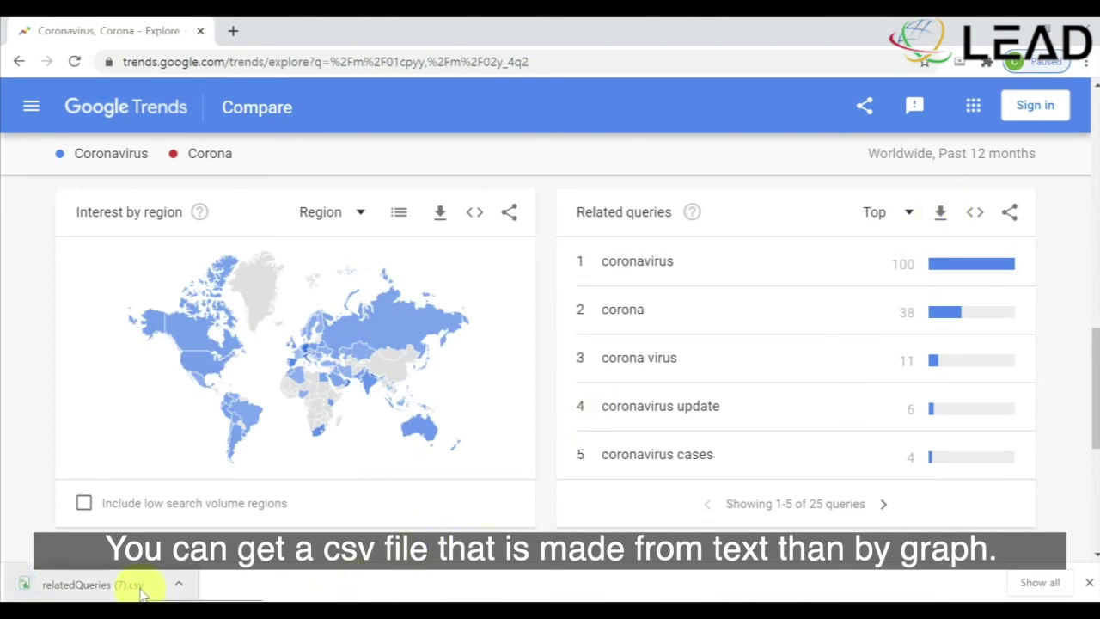
View the embed code and the social sharing options for the Coronavirus related queries, closing both dialogs
{"action": "left_click", "coordinate": [976, 213]}
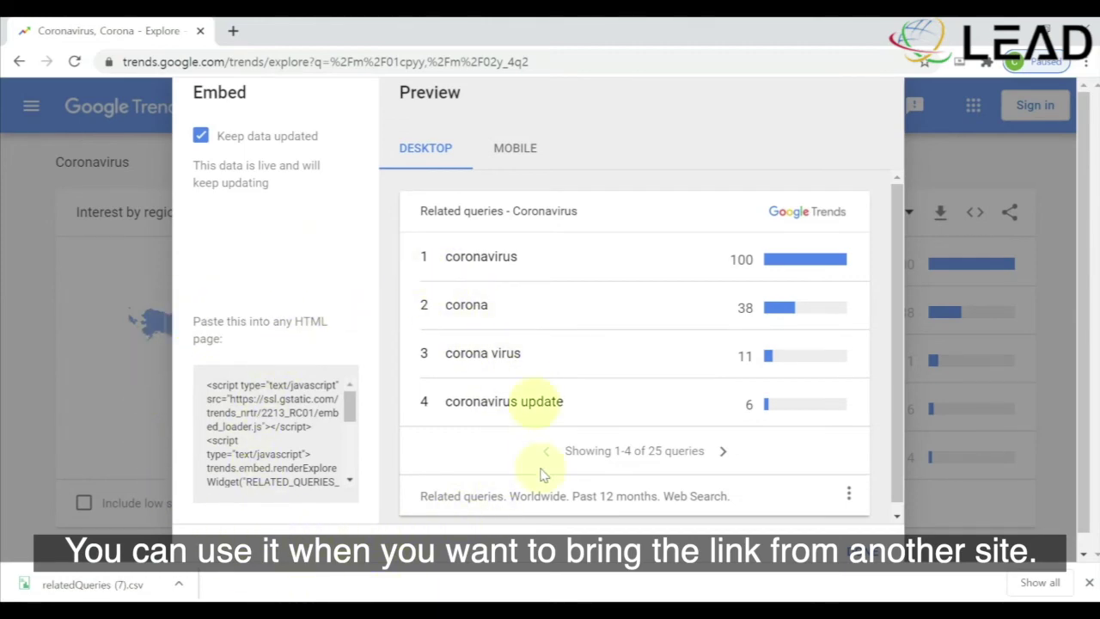
{"action": "left_click", "coordinate": [1008, 235]}
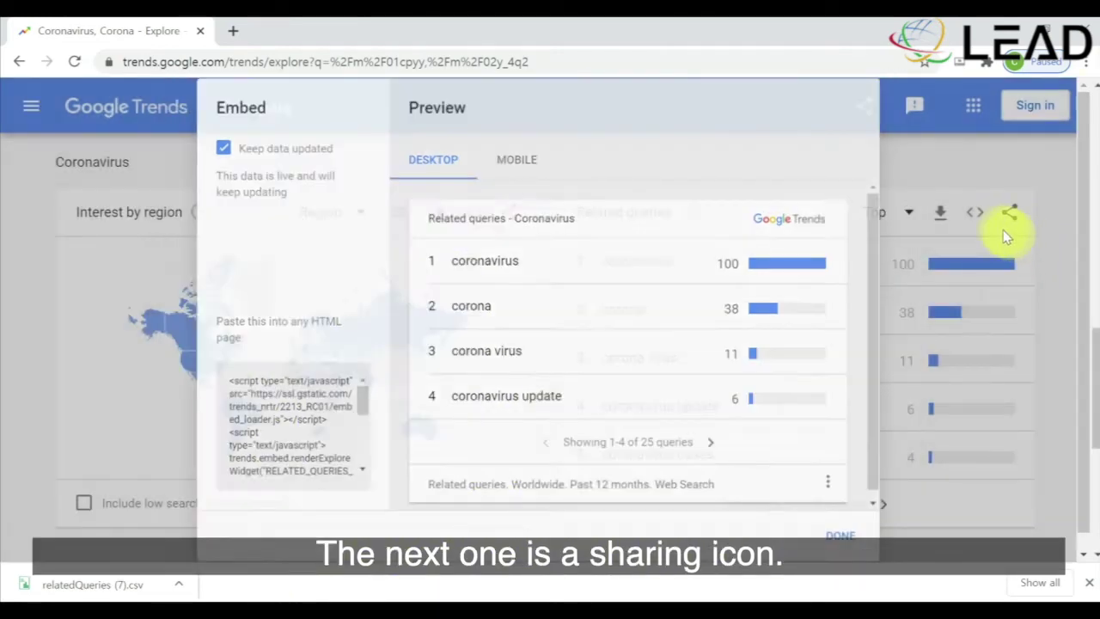
{"action": "left_click", "coordinate": [1008, 212]}
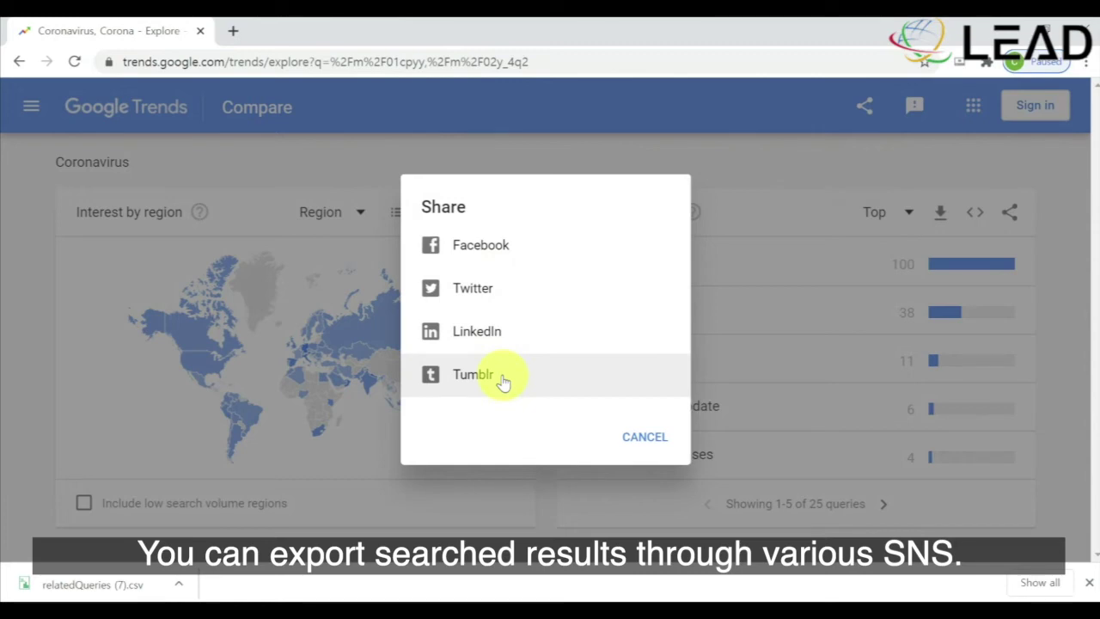
{"action": "left_click", "coordinate": [791, 169]}
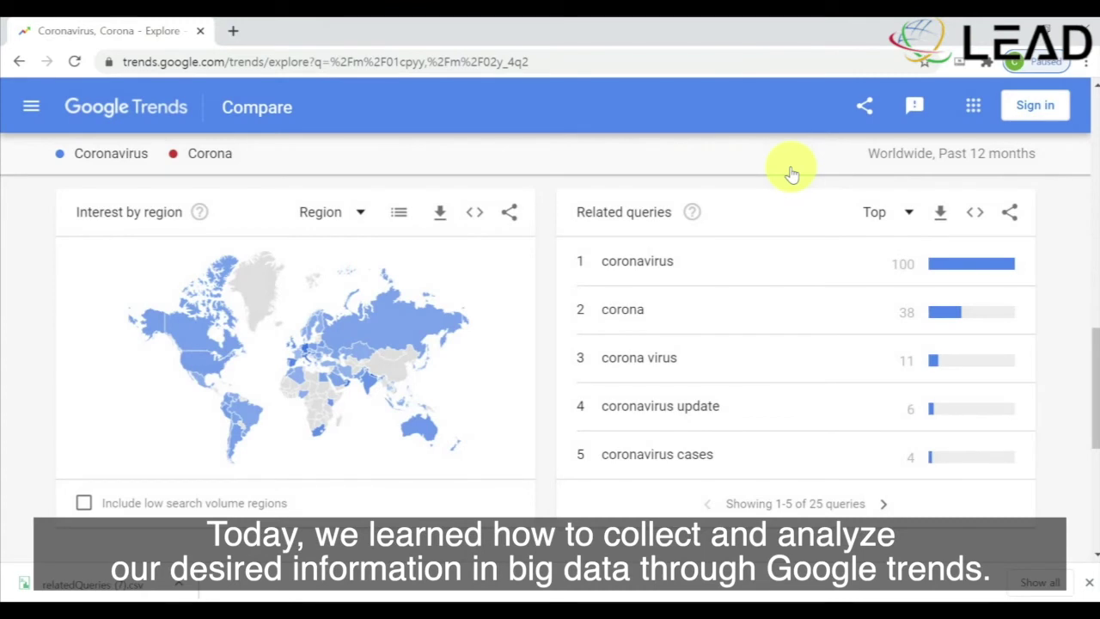